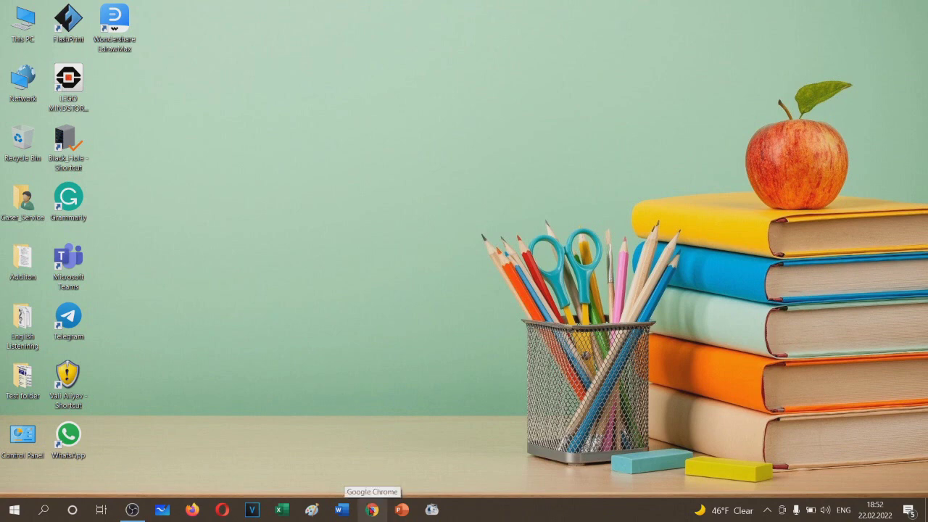
Open Google Chrome, search for "download python" in a new tab, and view the download options on python.org's downloads page.
left_click(371, 508)
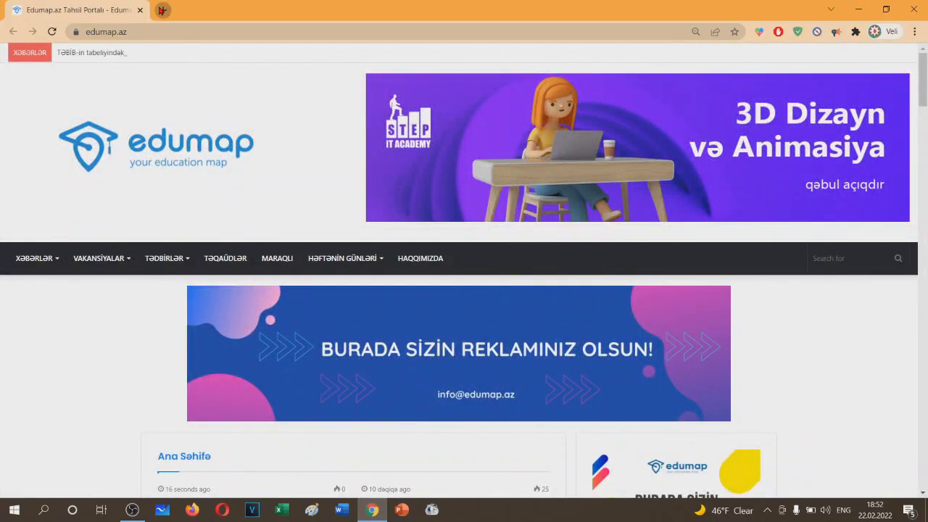
left_click(163, 11)
type("dow")
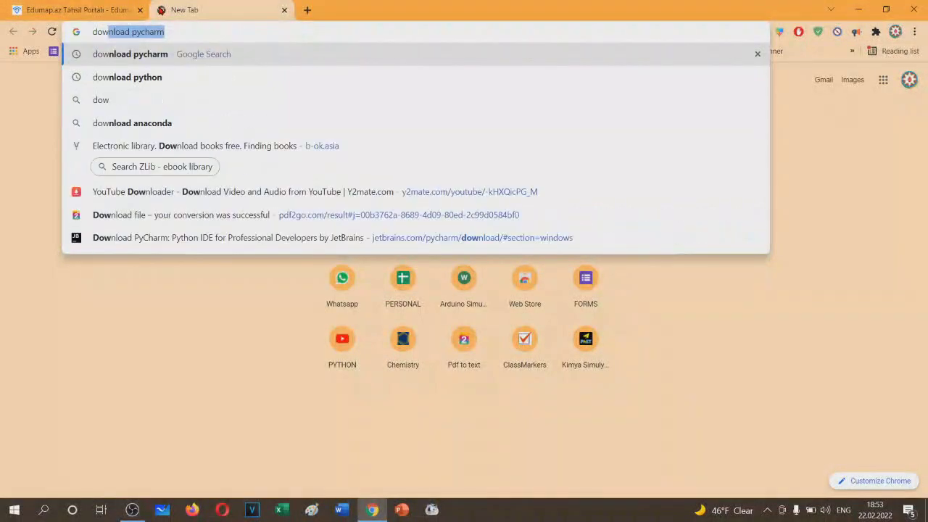
key("Right")
key("BackSpace")
key("BackSpace")
key("BackSpace")
key("BackSpace")
key("BackSpace")
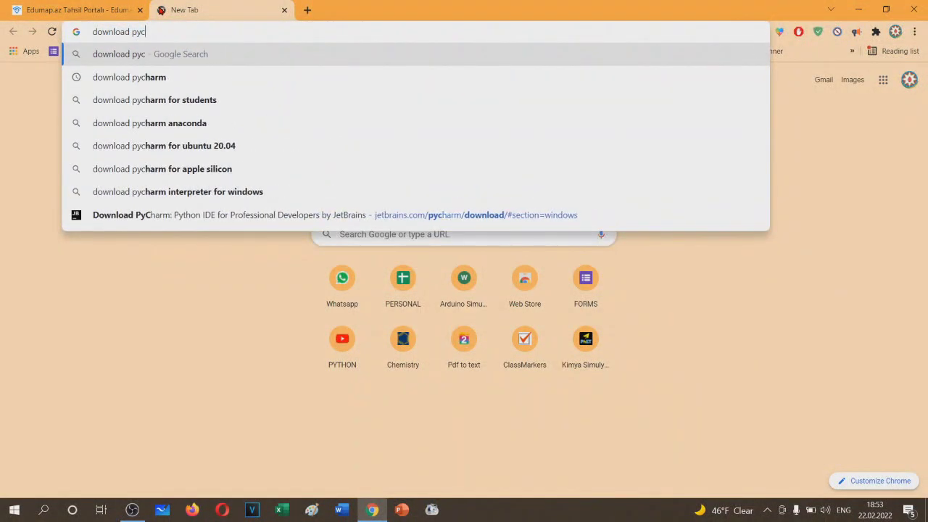
key("Down")
key("Down")
key("Return")
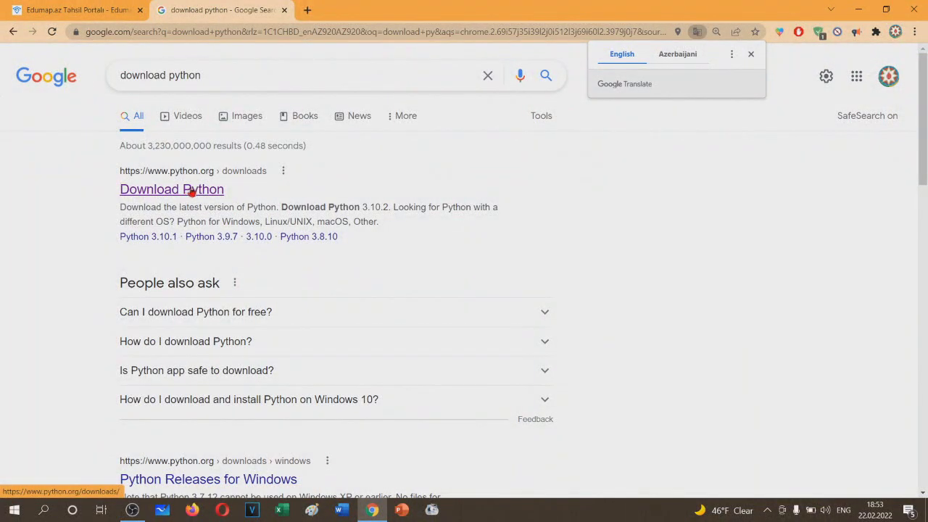
left_click(215, 189)
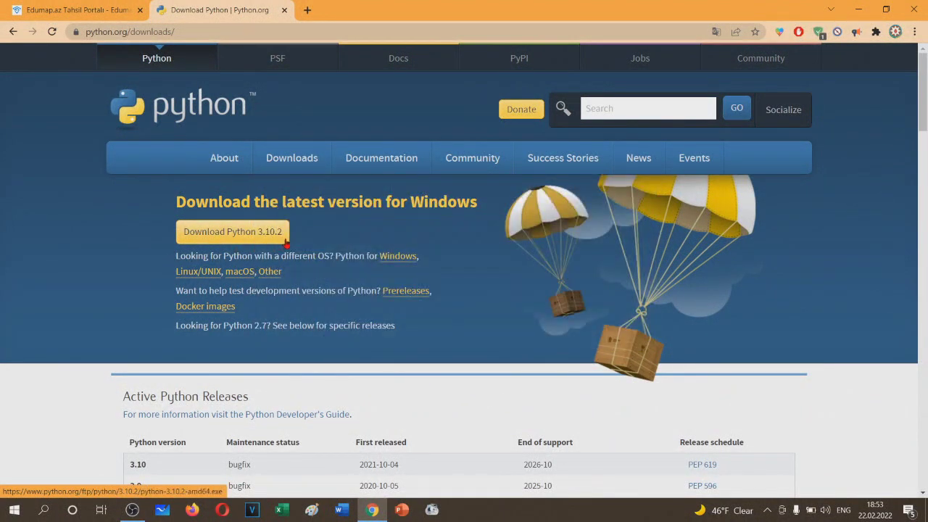
mouse_move(291, 160)
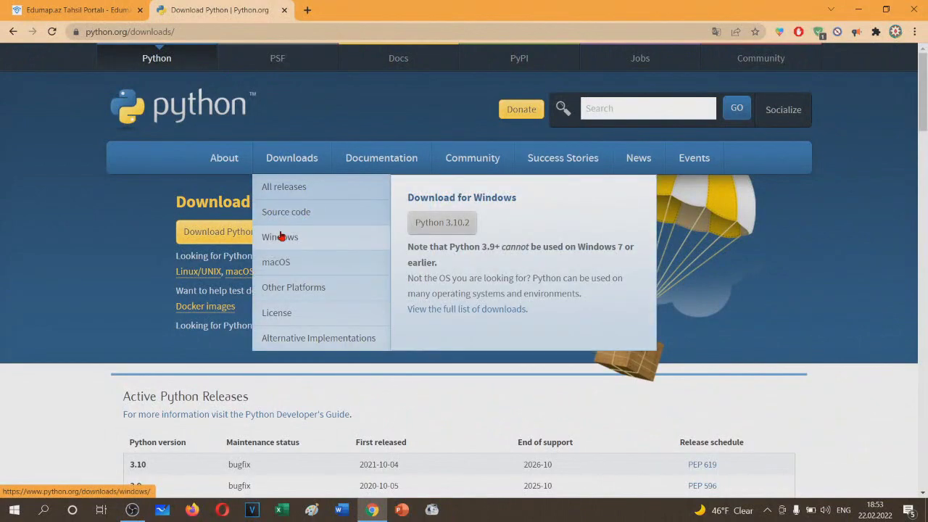
Search for "download pycharm" in another new tab, view the JetBrains PyCharm download page, and close the browser.
left_click(307, 10)
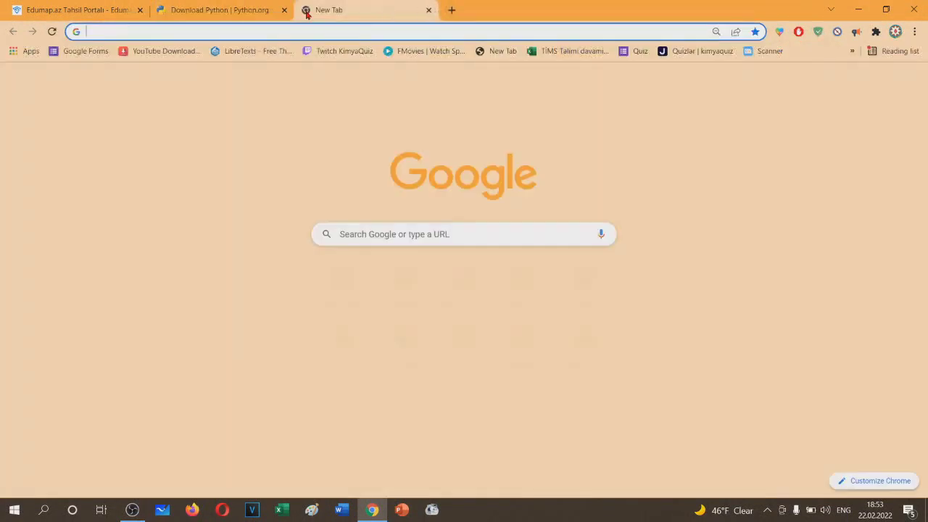
type("do")
key("Down")
key("Down")
key("Return")
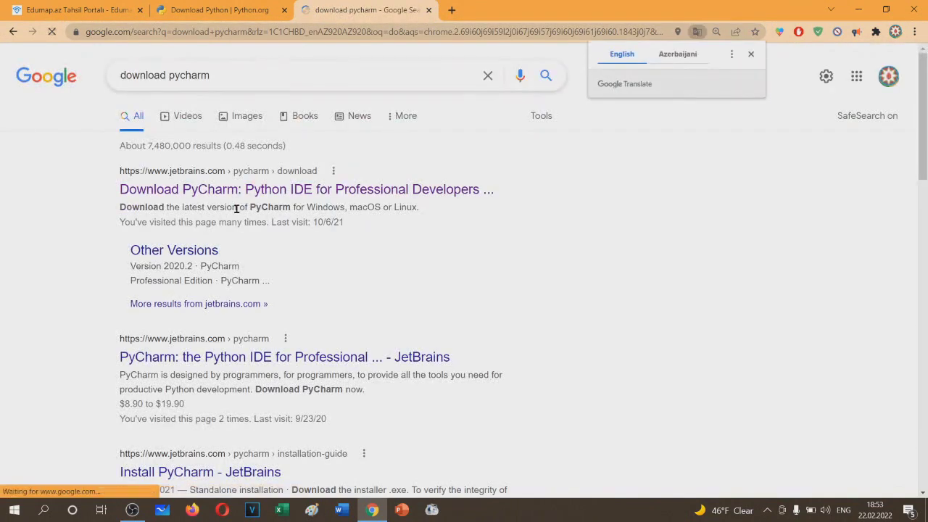
left_click(234, 193)
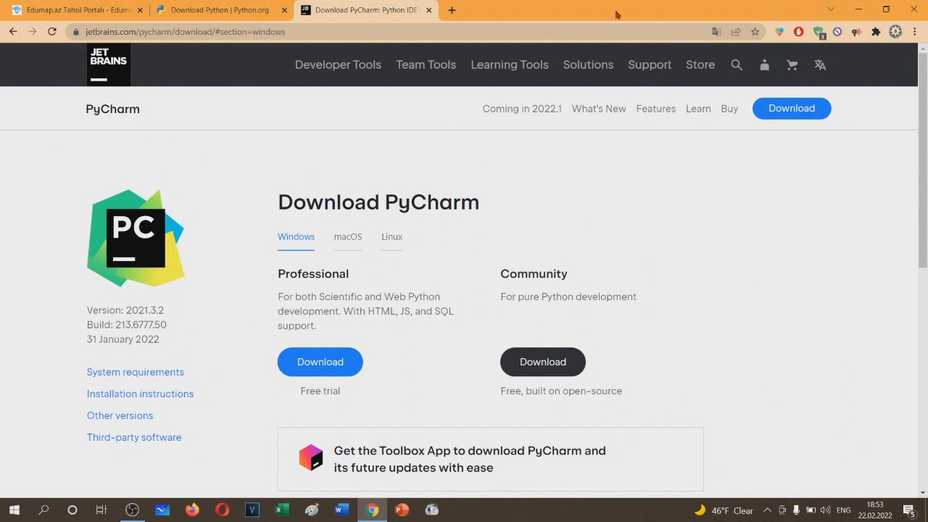
left_click(913, 9)
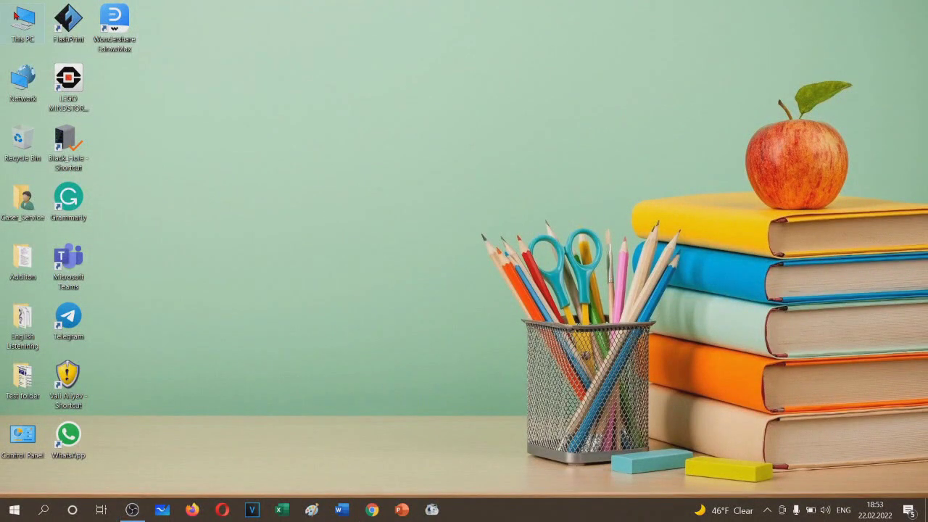
Open the E: drive from This PC, install Python with python-3.10.2-amd64.exe, and close its setup.
double_click(20, 20)
double_click(549, 218)
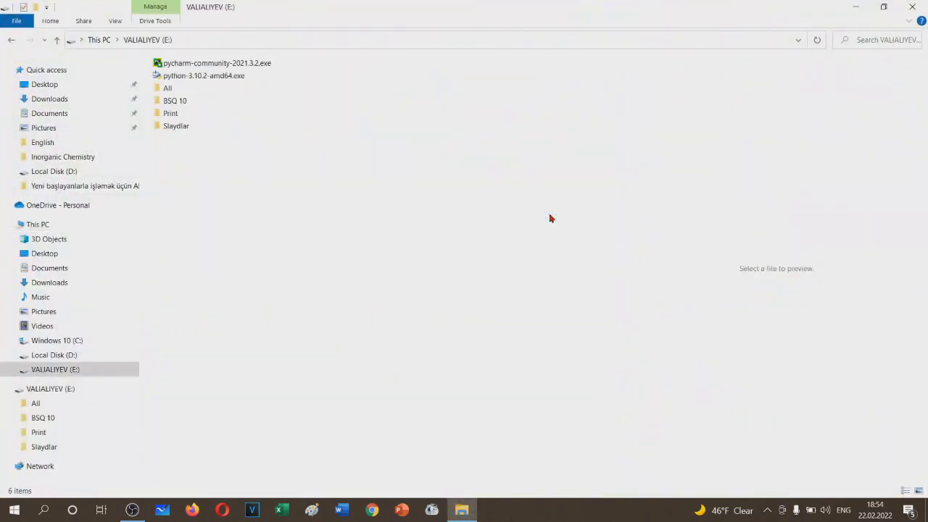
left_click(216, 78)
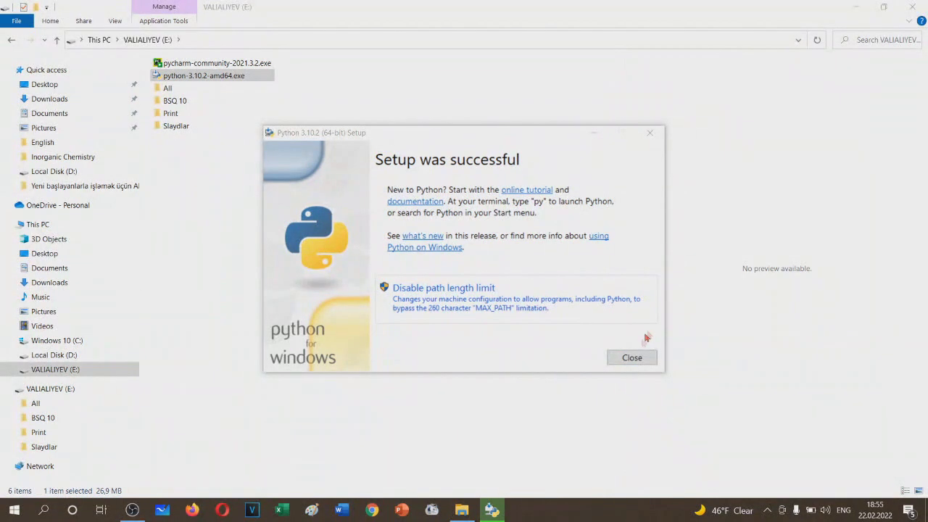
left_click(632, 358)
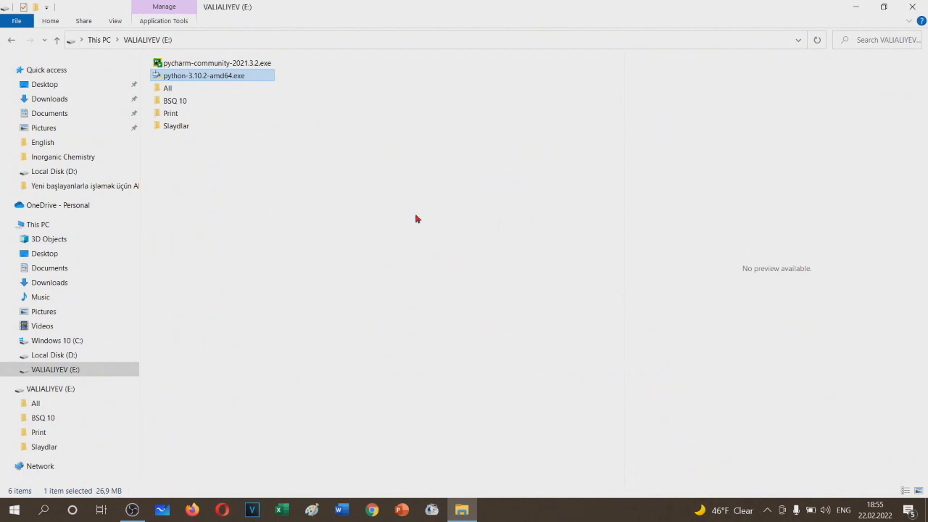
Install PyCharm from pycharm-community-2021.3.2.exe in the default folder with a desktop shortcut, and finish setup with Run PyCharm Community Edition enabled.
left_click(232, 64)
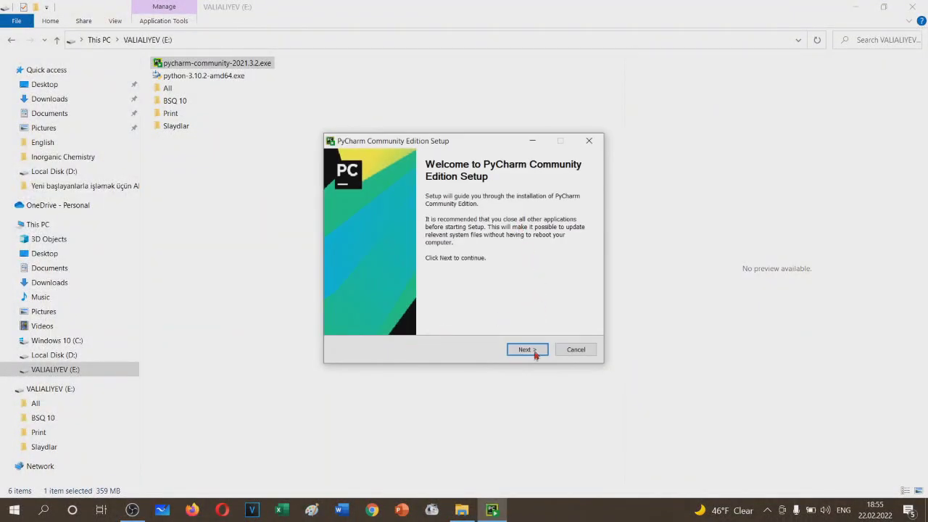
left_click(529, 350)
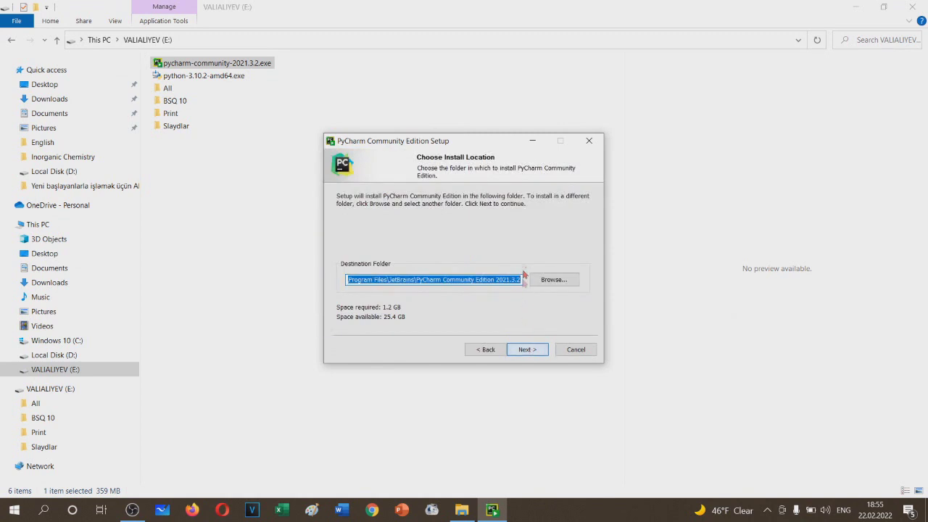
left_click(532, 350)
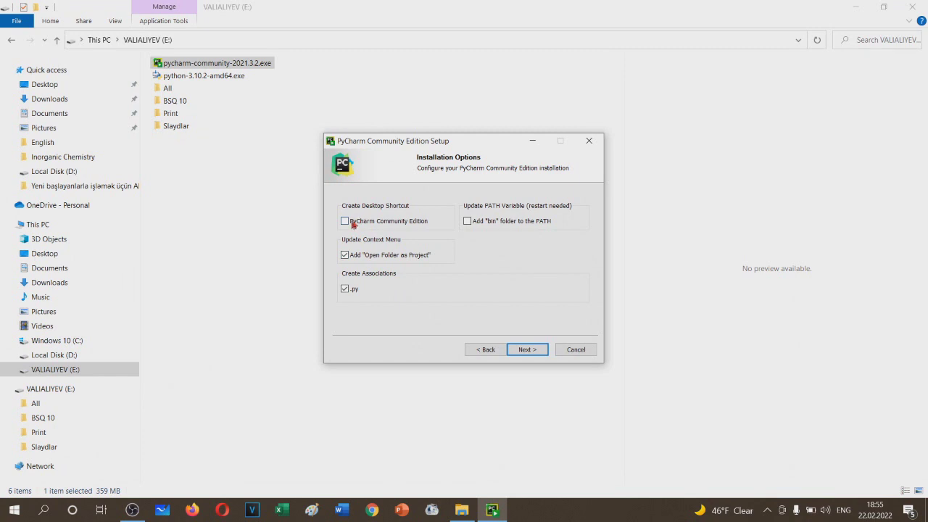
left_click(347, 222)
left_click(528, 349)
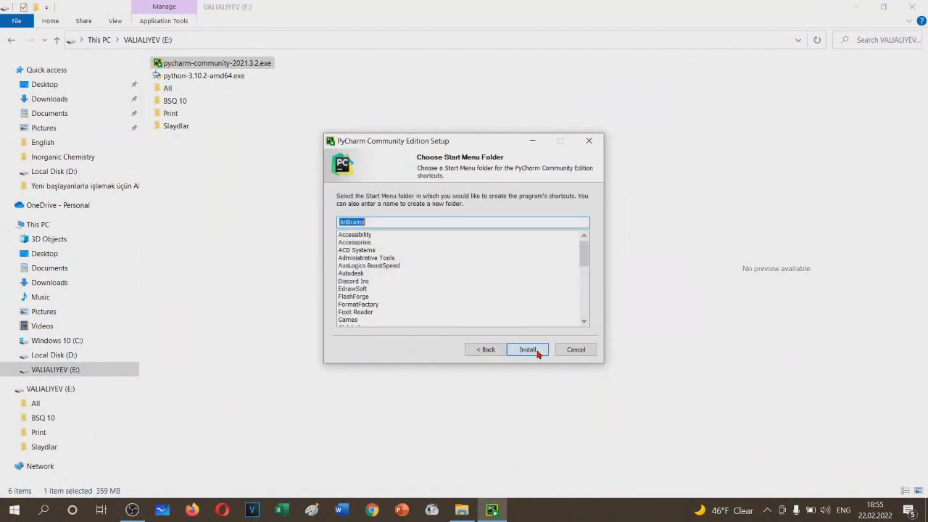
left_click(537, 353)
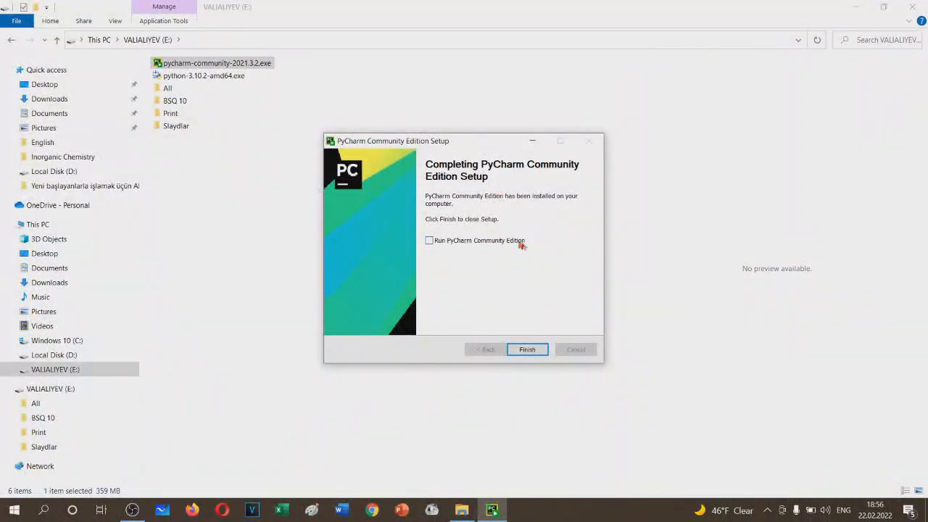
left_click(429, 241)
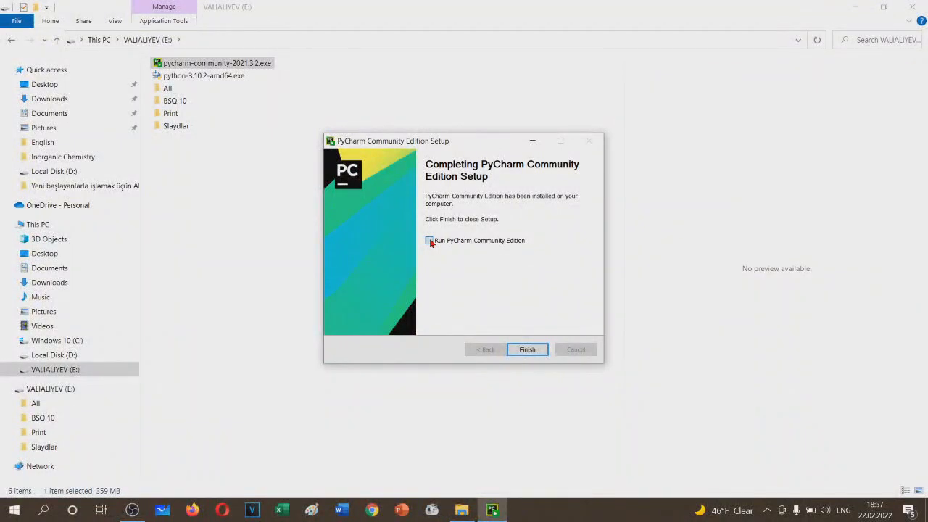
left_click(539, 352)
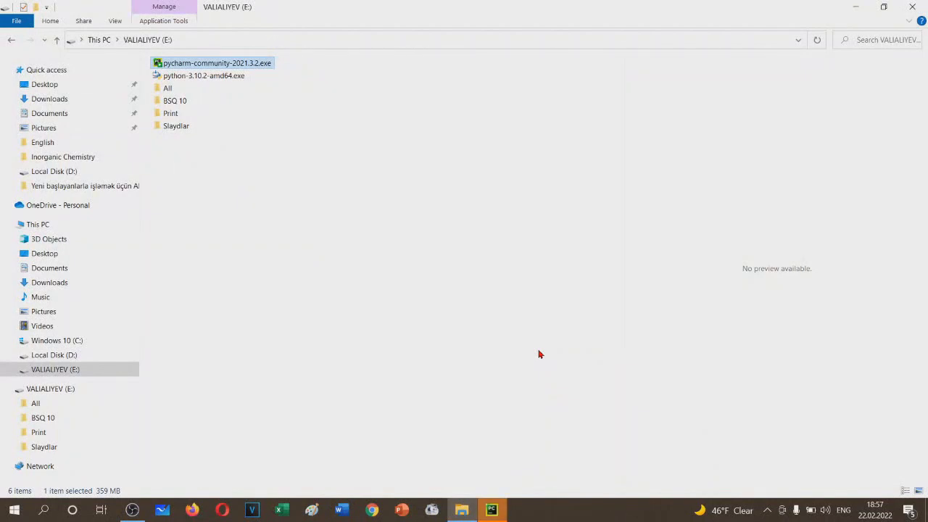
Switch to the PyCharm User Agreement window, read through to the end, and accept the JetBrains Community Edition terms.
mouse_move(496, 507)
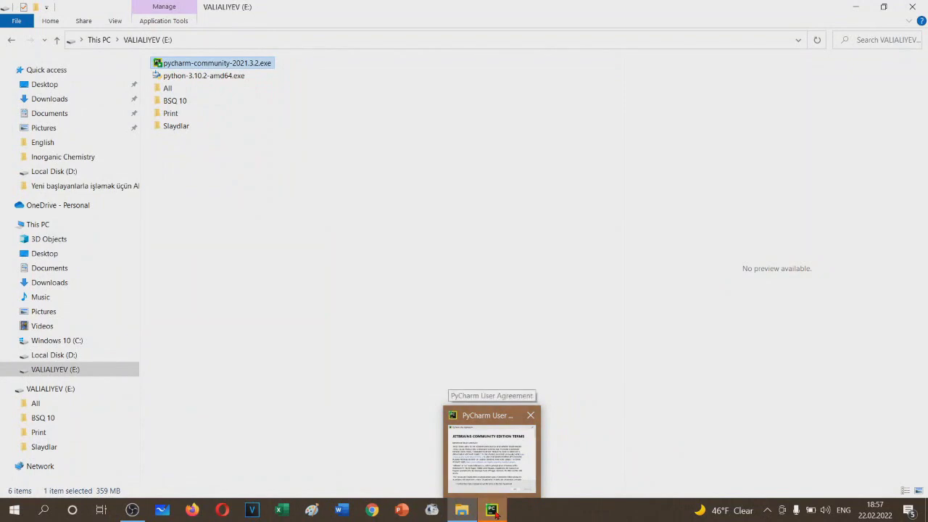
left_click(494, 511)
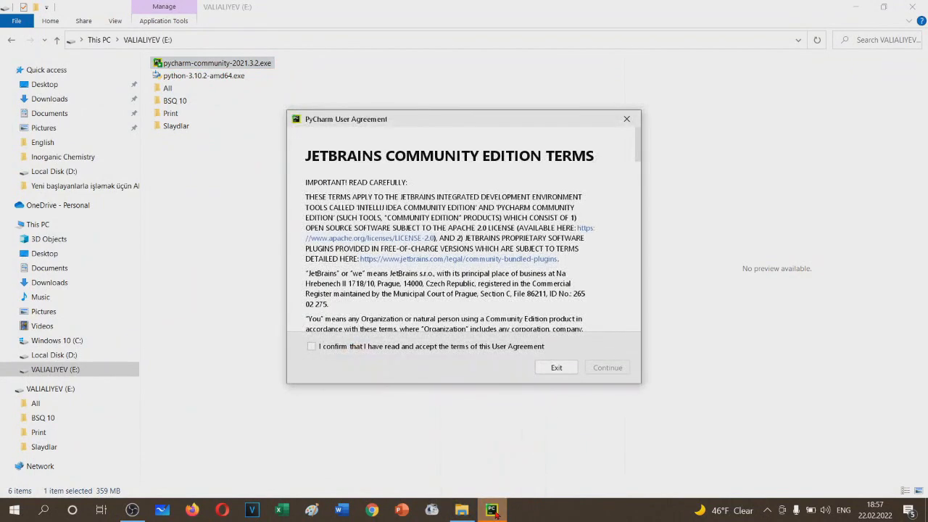
scroll(390, 227, "down", 15)
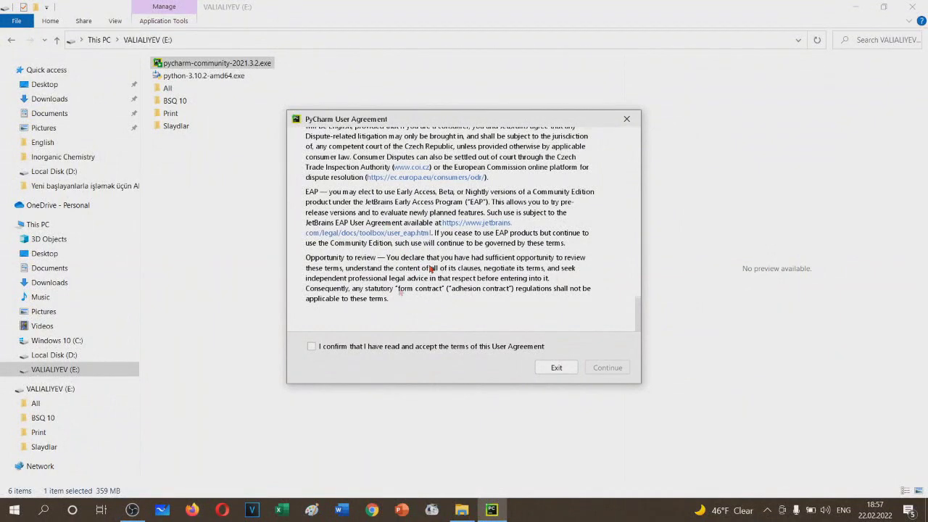
left_click(312, 347)
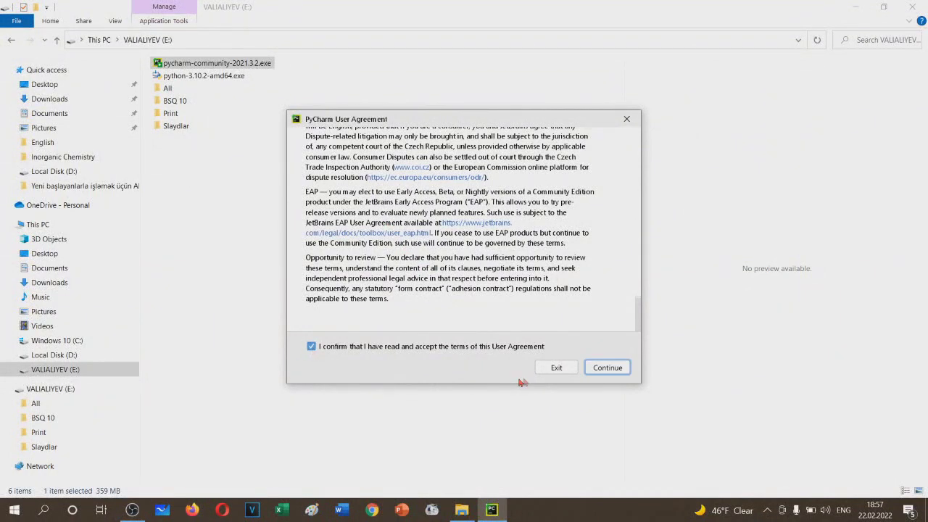
left_click(613, 369)
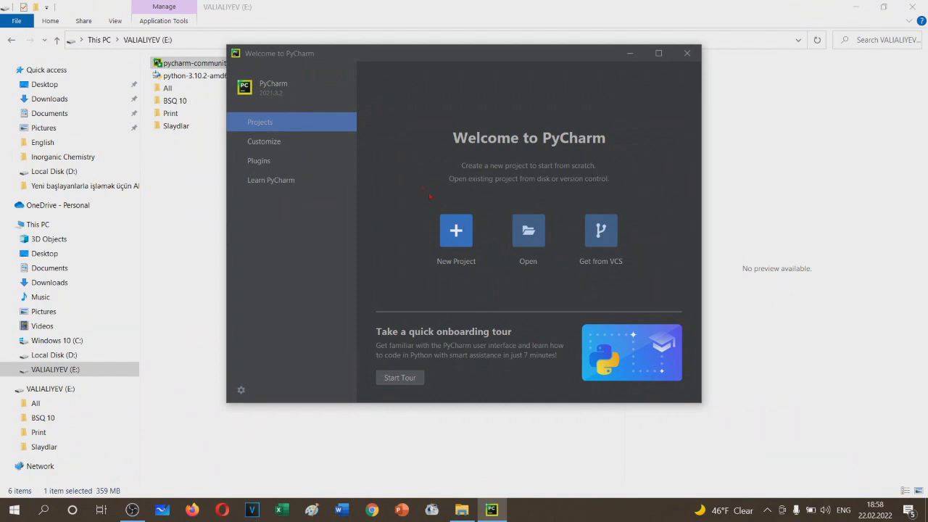
Create a new PyCharm project named pythonProject with the default Virtualenv environment and Python310 base interpreter.
left_click(454, 232)
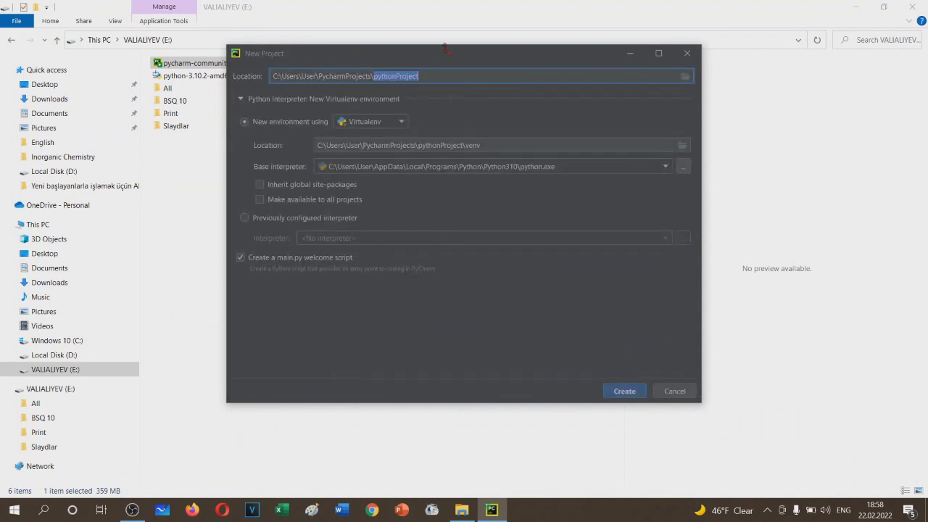
left_click(624, 391)
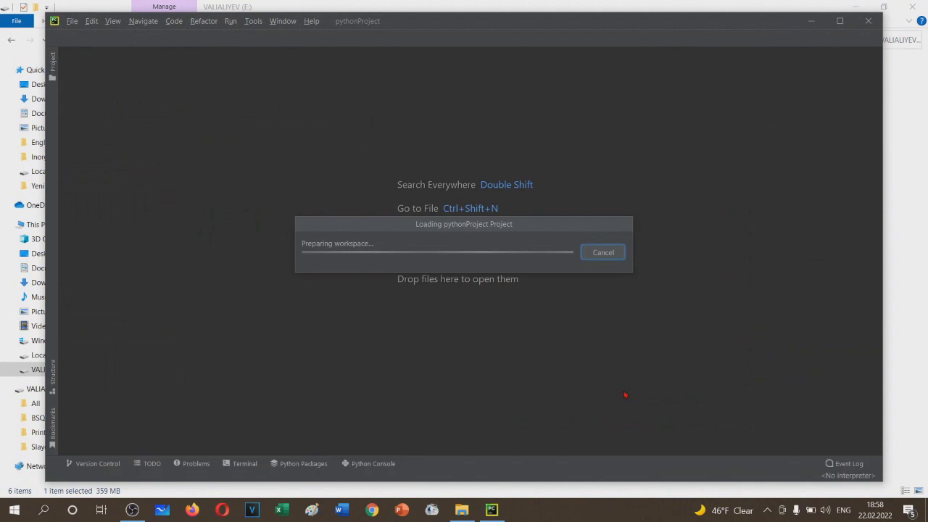